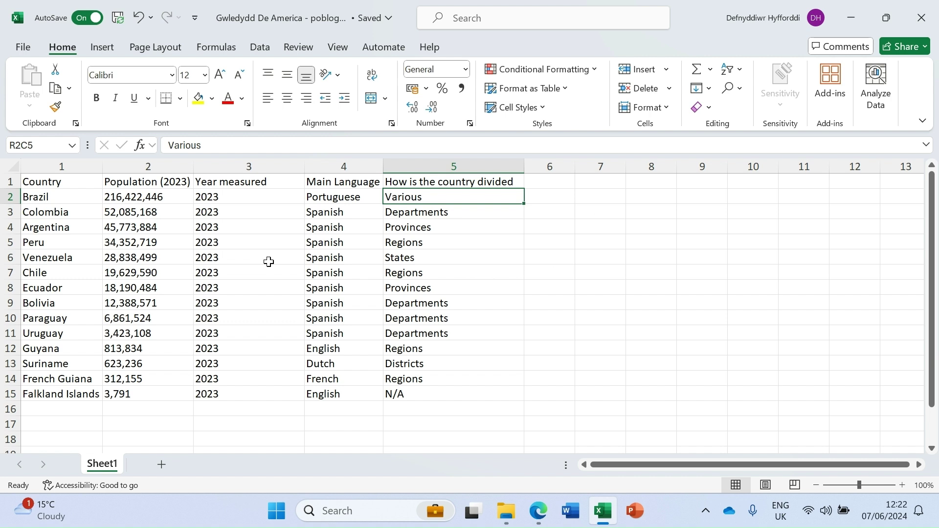
Convert the country data range R1C1:R15C5 into a table with headers and dismiss the data analysis suggestion
click(219, 256)
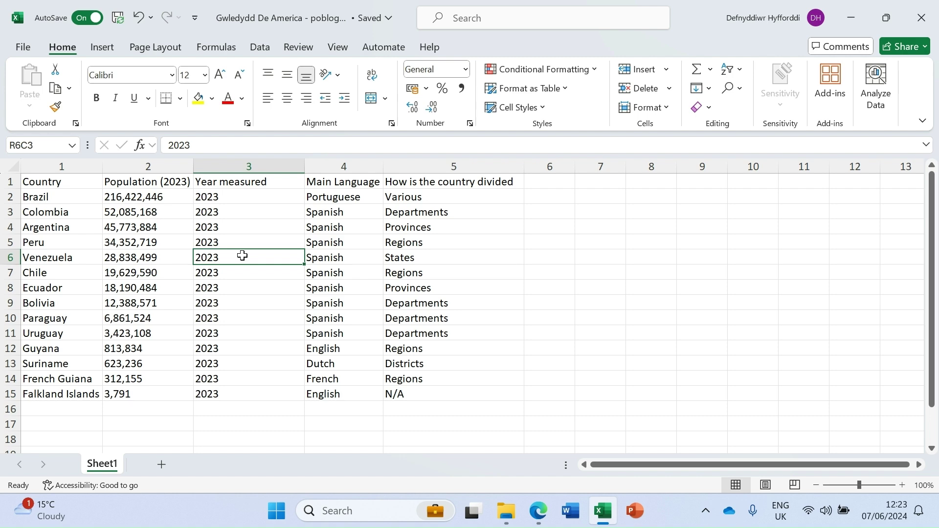
key(ctrl+a)
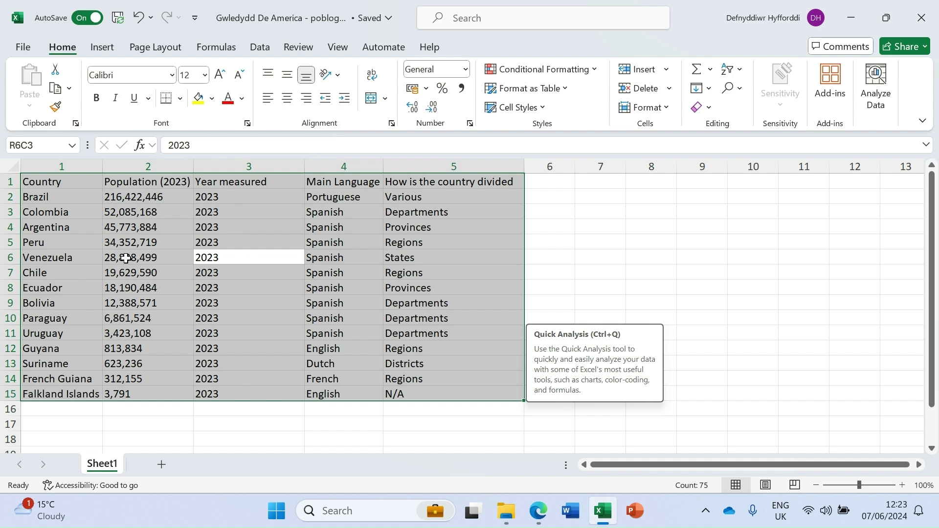
click(102, 47)
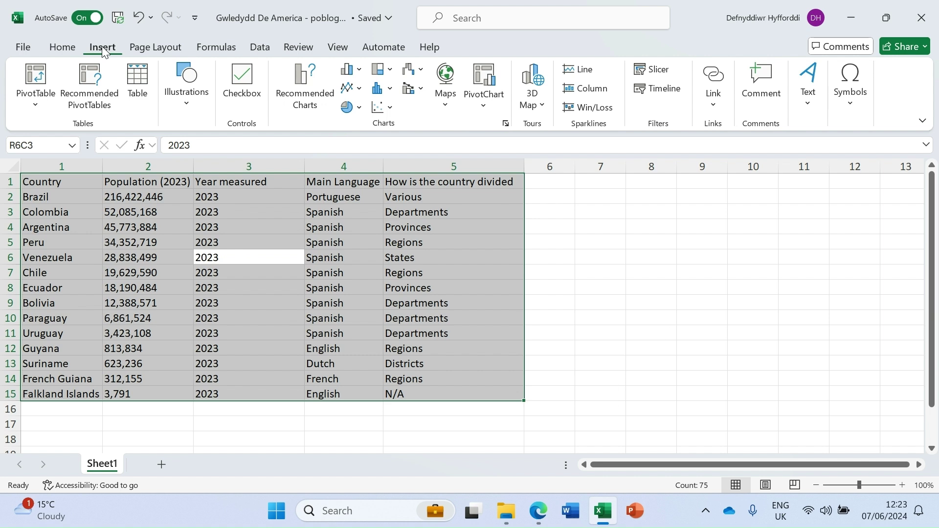
click(138, 81)
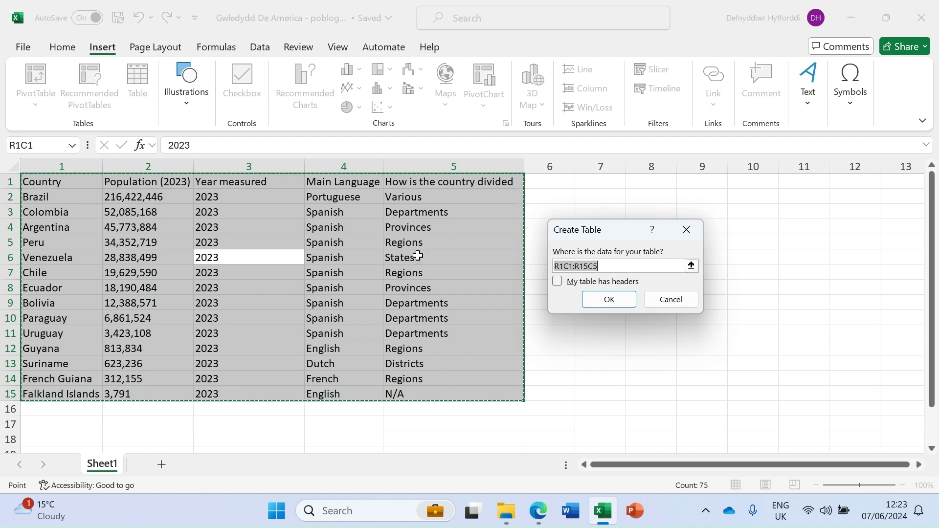
click(561, 282)
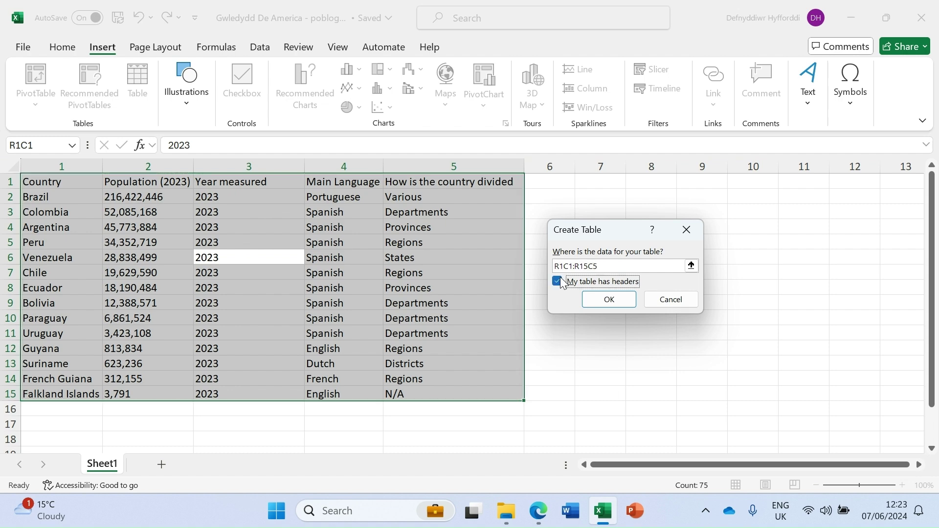
click(609, 299)
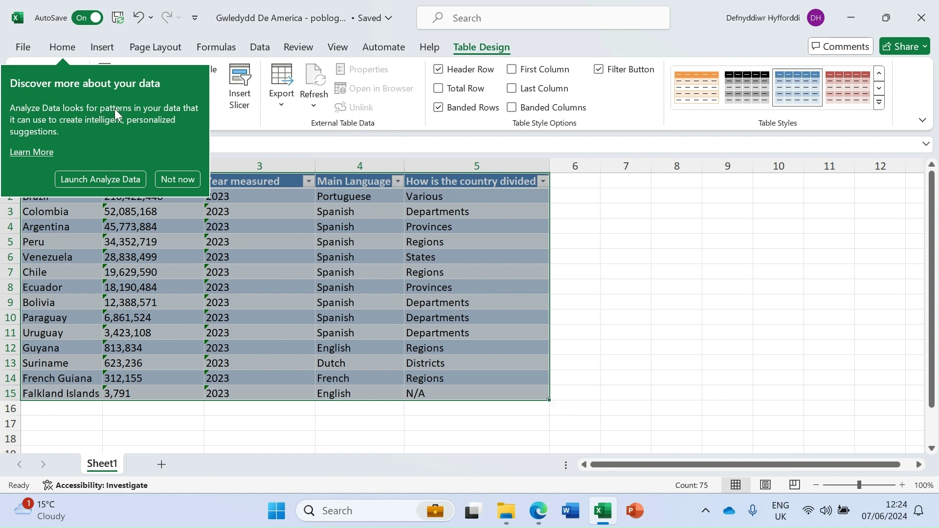
click(185, 179)
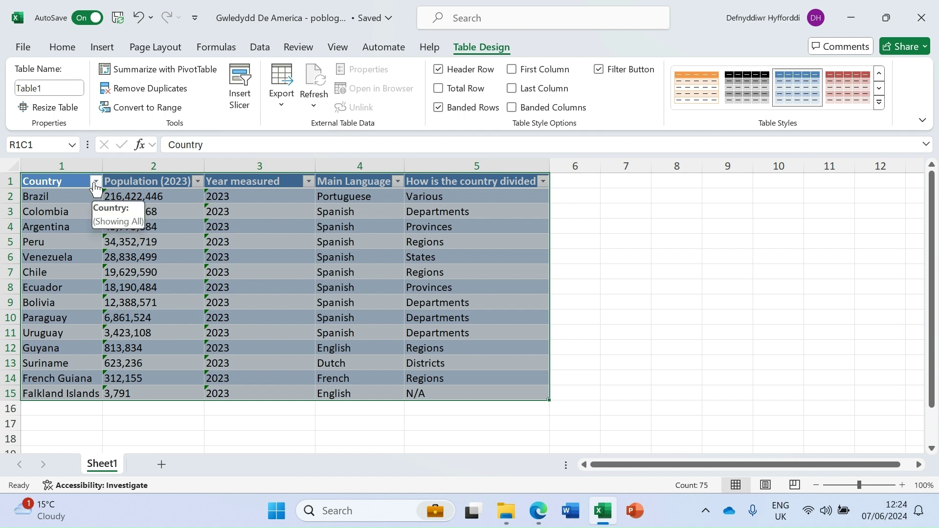
Sort the table by the Country column from A to Z
click(141, 213)
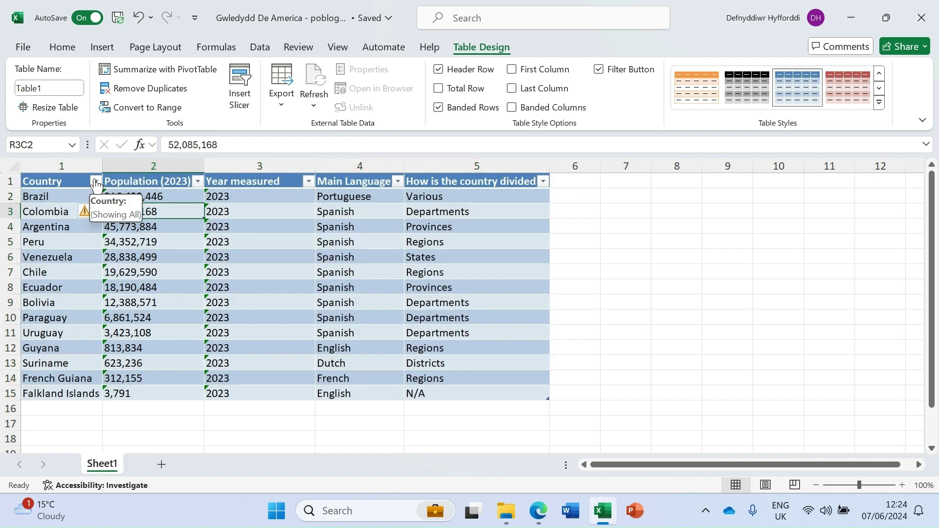
click(96, 183)
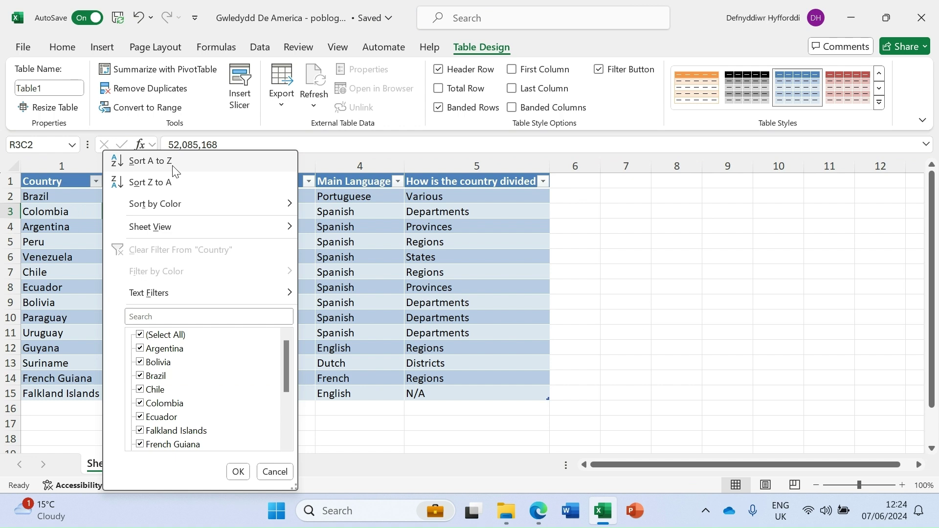
mouse_move(160, 288)
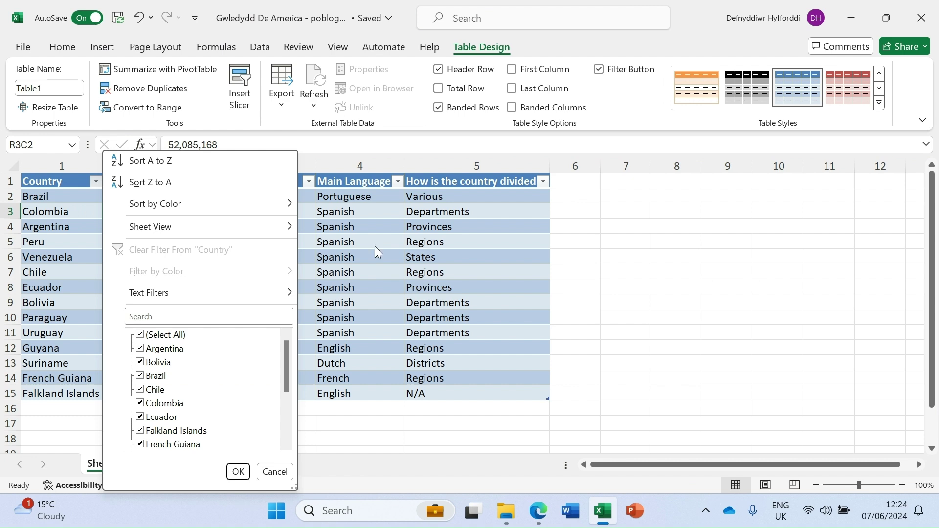
click(377, 274)
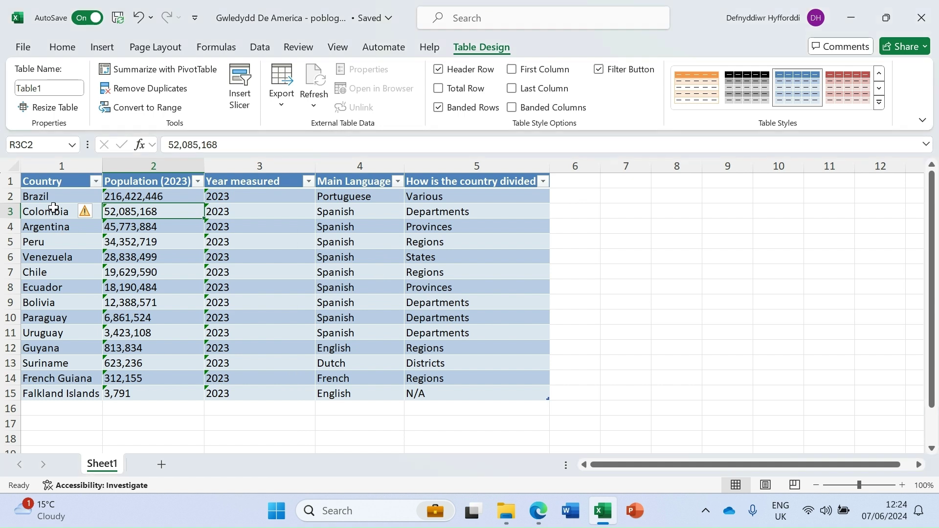
click(96, 182)
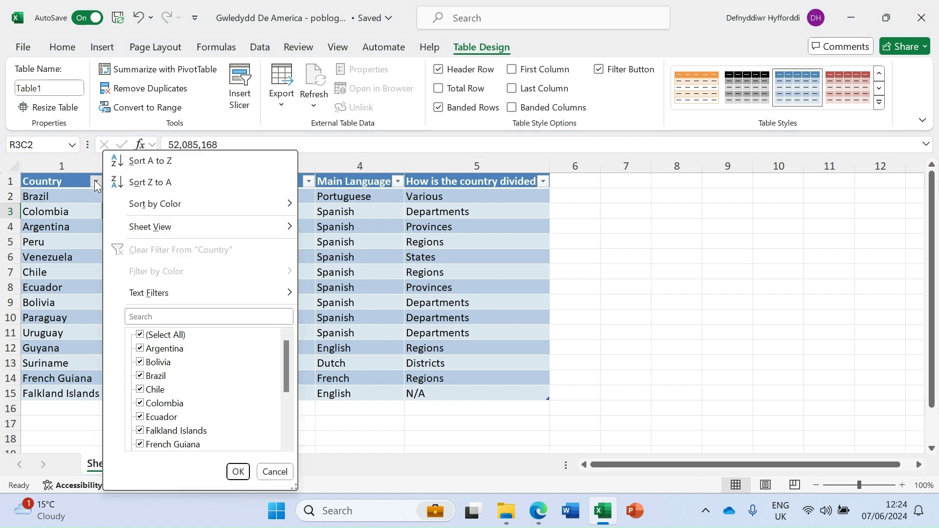
click(167, 160)
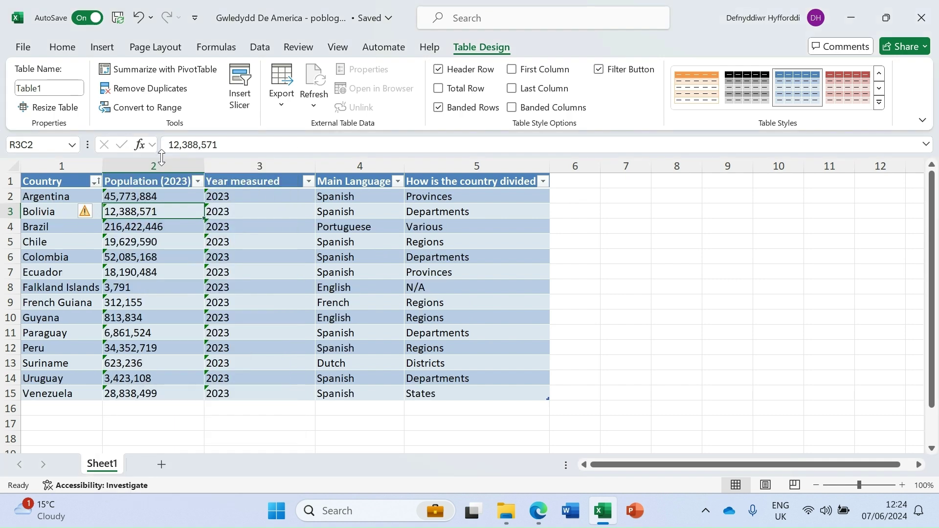
Sort the table by the Population (2023) column from A to Z
click(374, 336)
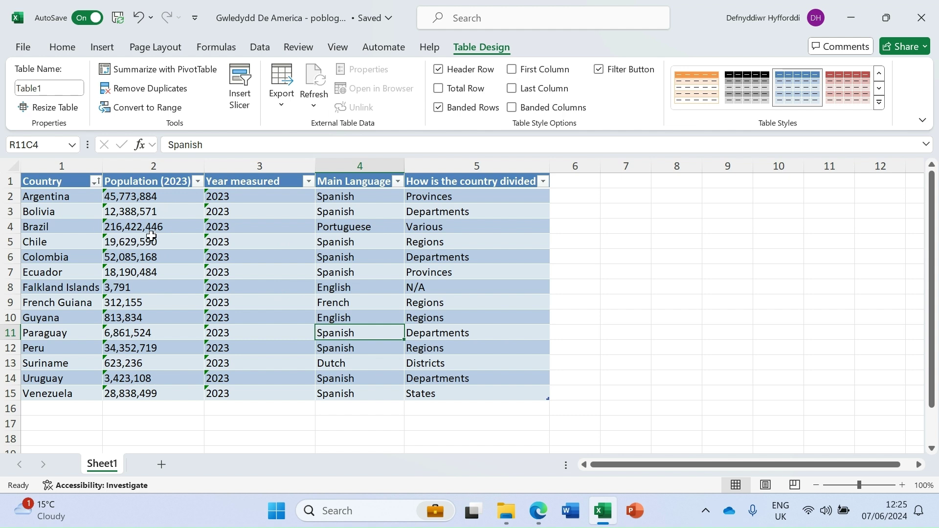
click(198, 181)
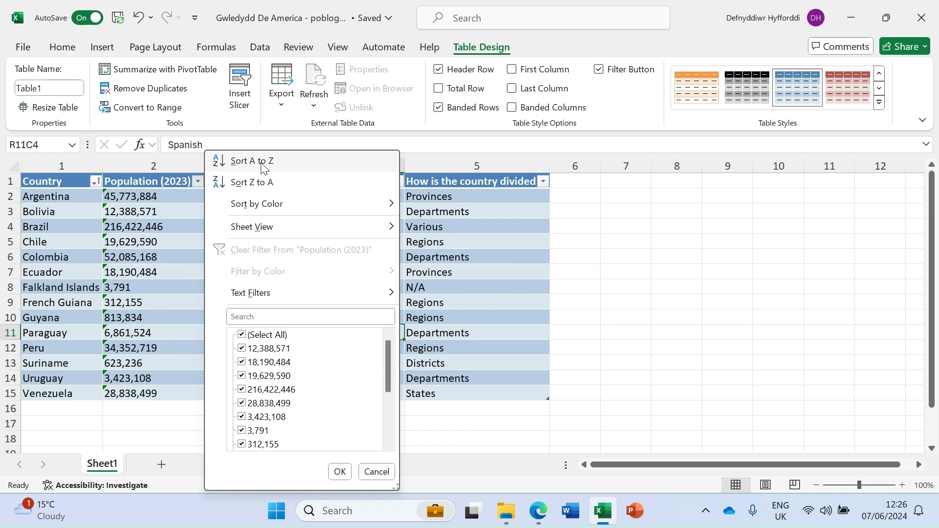
click(263, 162)
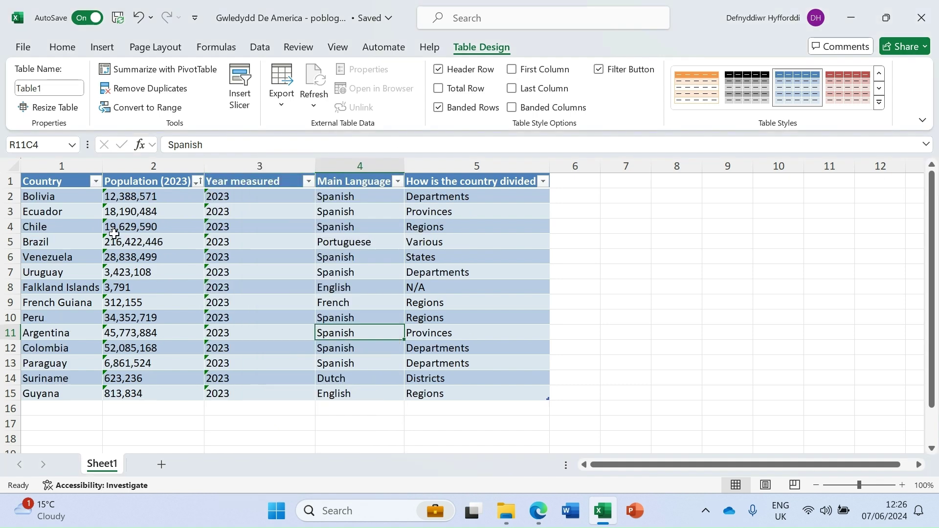
Convert all the text-stored values in the Population (2023) column, rows 2 to 15, to numbers
click(134, 199)
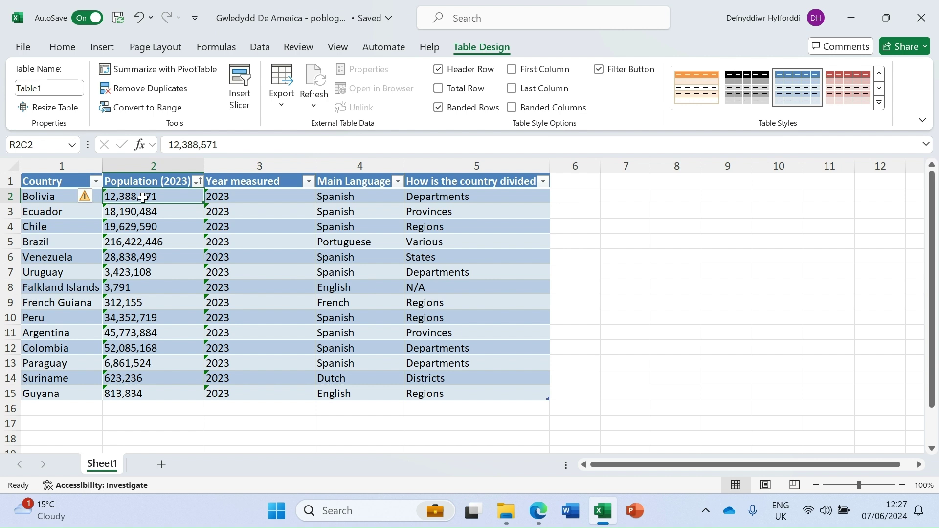
shift+click(148, 401)
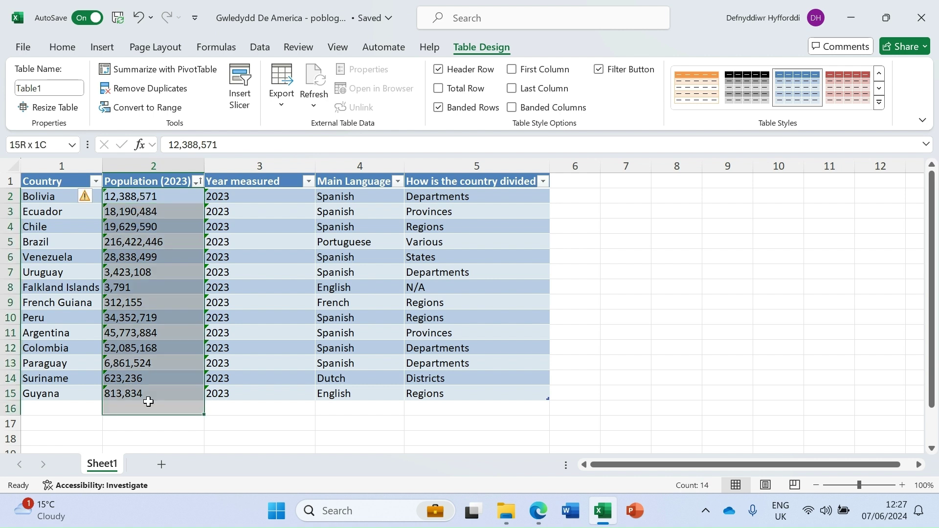
drag(148, 401, 148, 395)
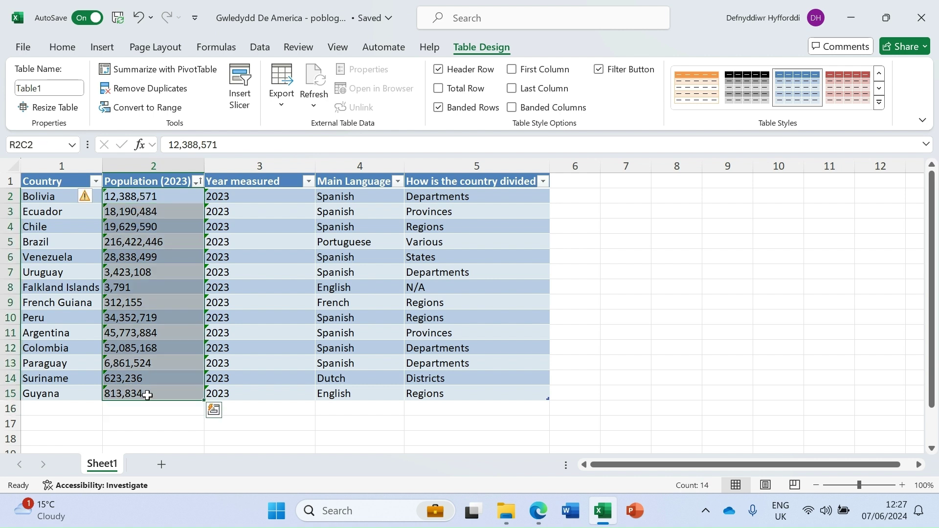
click(84, 196)
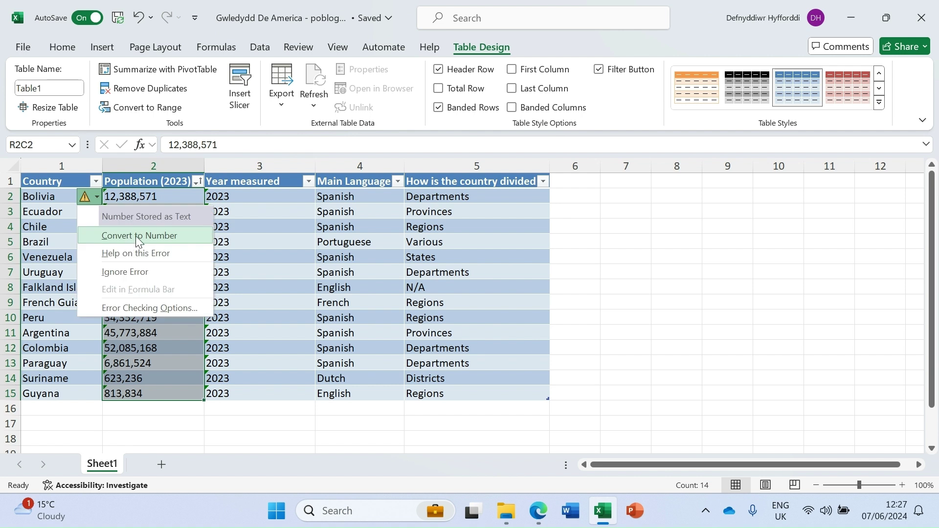
click(135, 236)
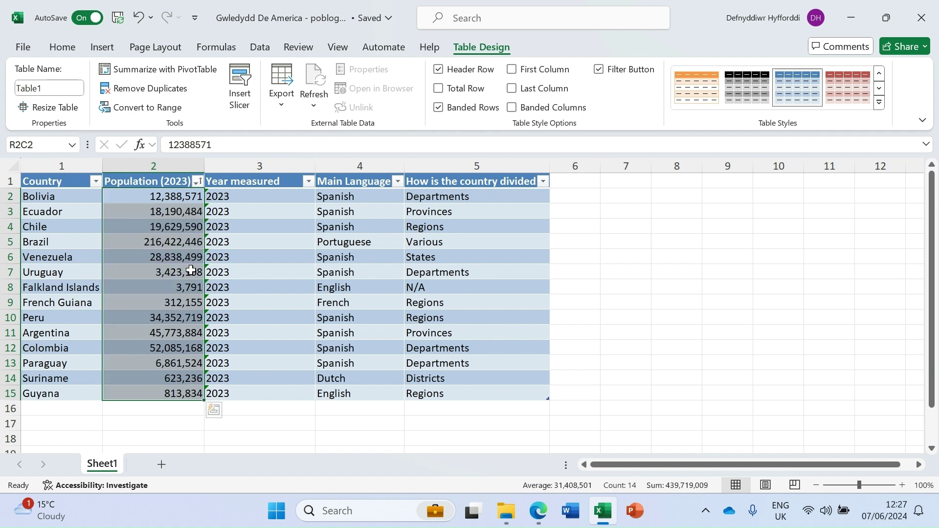
click(294, 263)
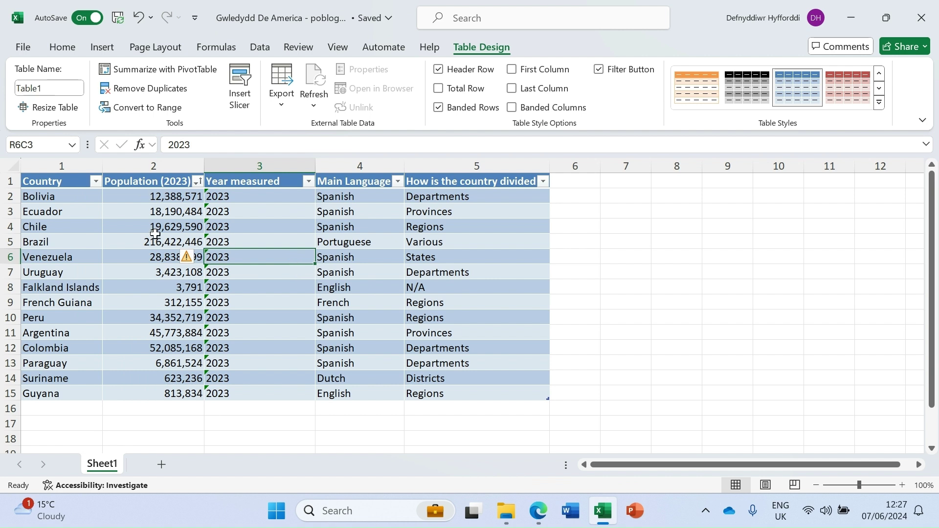
Sort the table by the Population (2023) column from smallest to largest
click(140, 223)
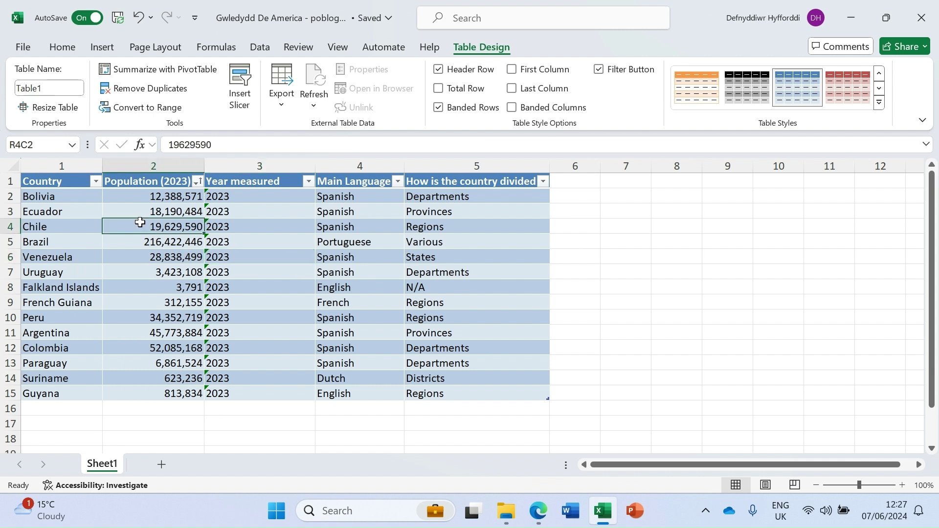
click(144, 197)
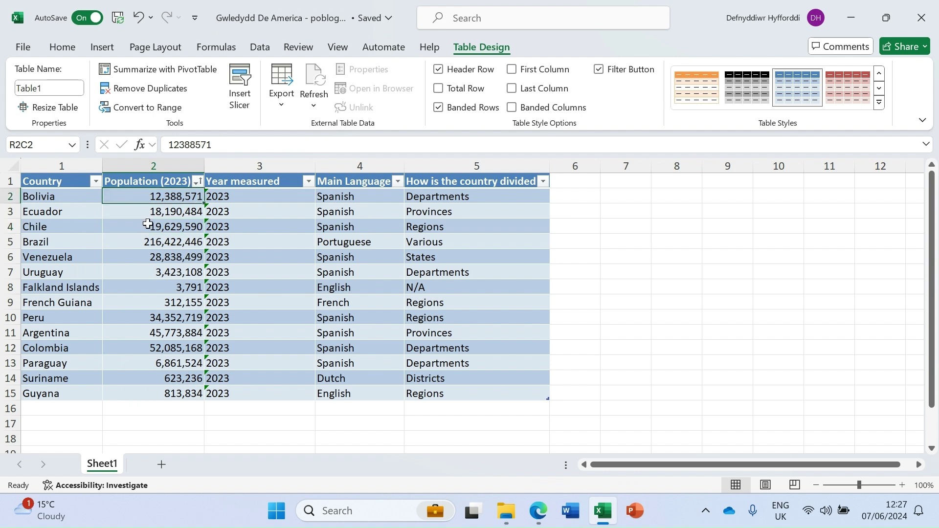
click(197, 181)
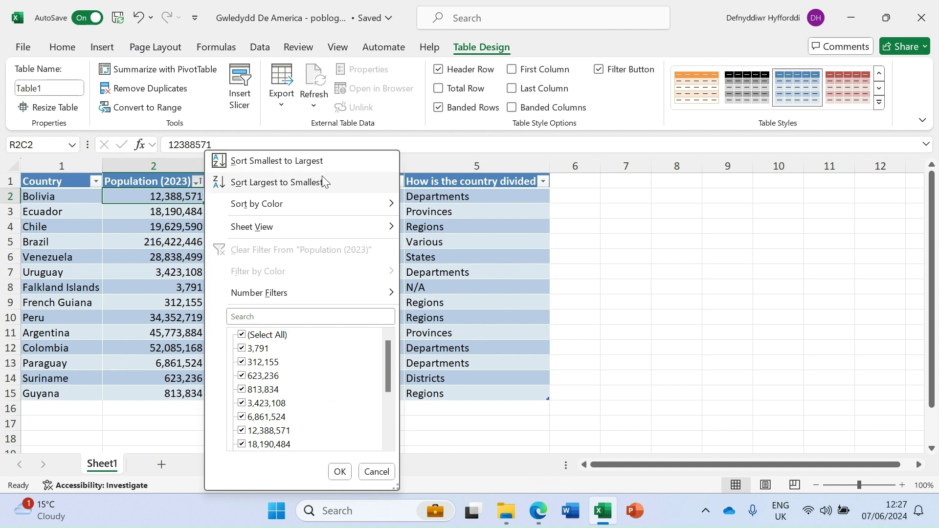
click(281, 162)
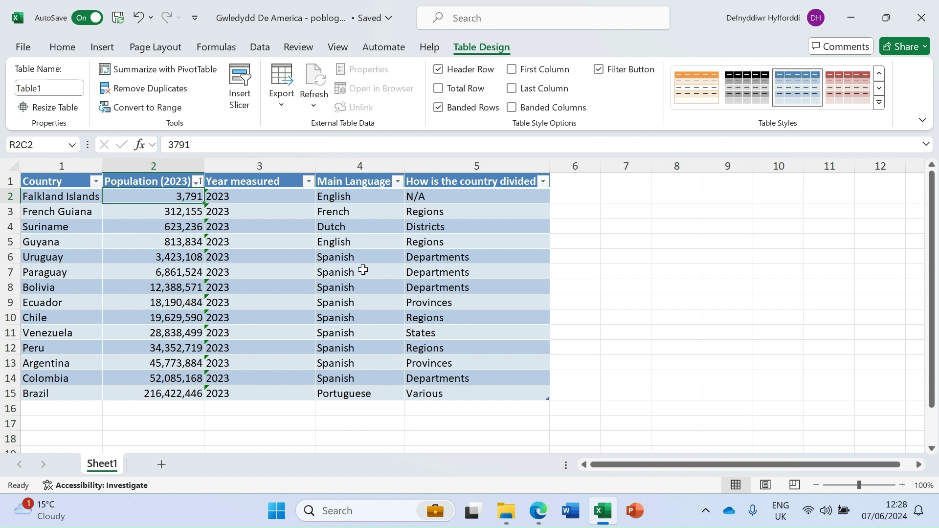
Filter the Main Language column to show only Spanish
click(398, 182)
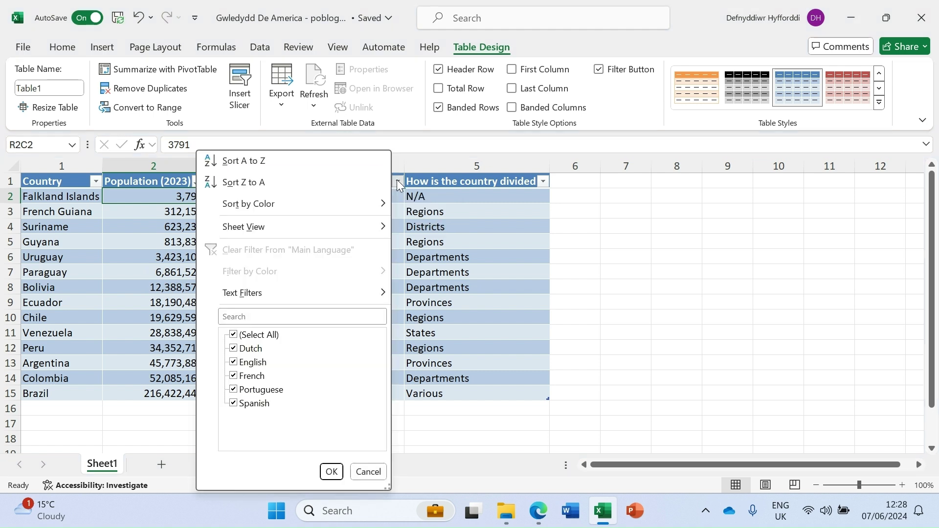
click(234, 336)
click(234, 403)
click(331, 473)
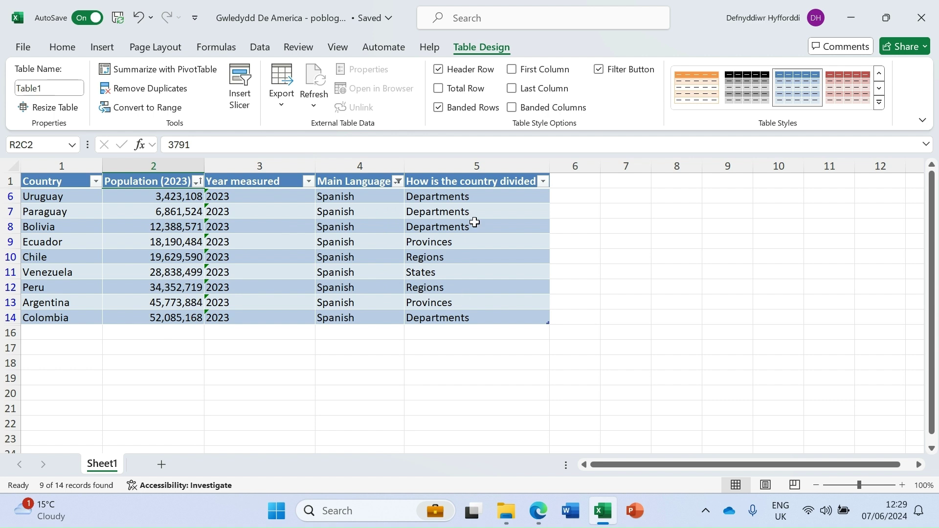
Filter the "How is the country divided" column to show only Departments
click(542, 182)
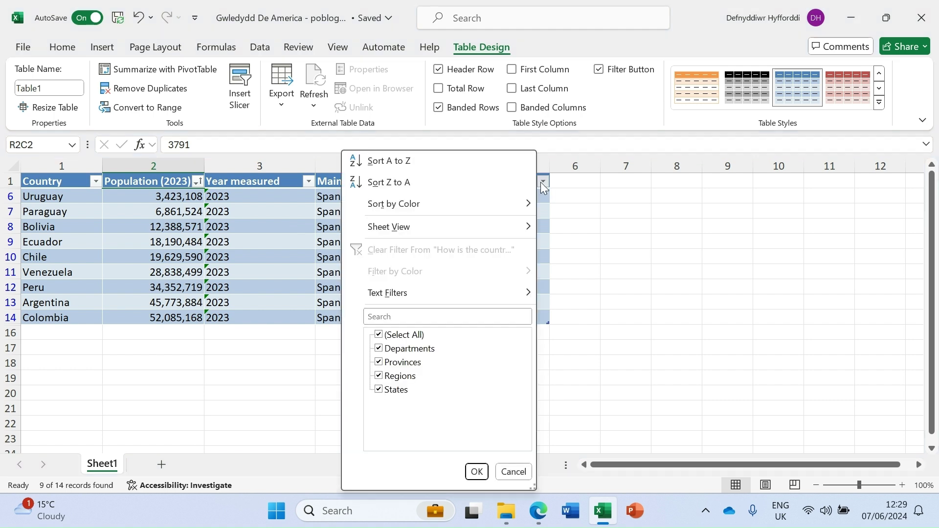
click(379, 335)
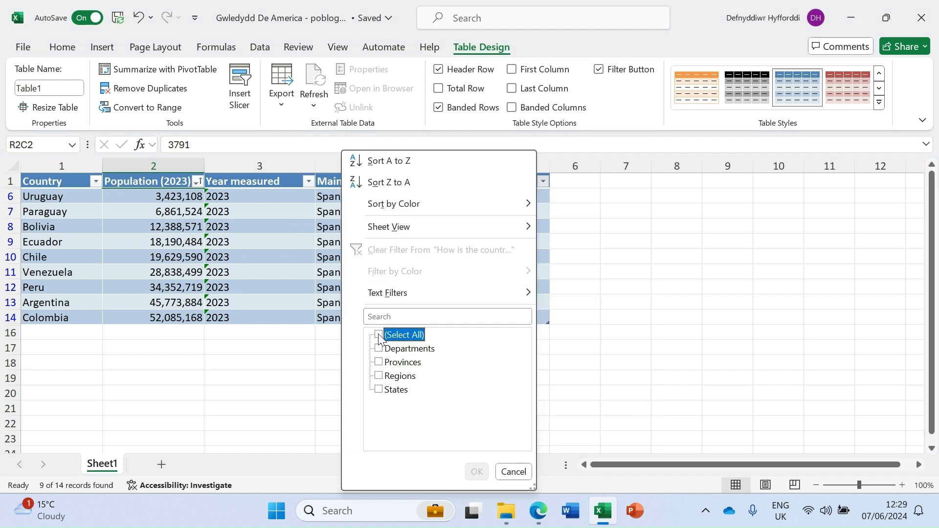
click(379, 349)
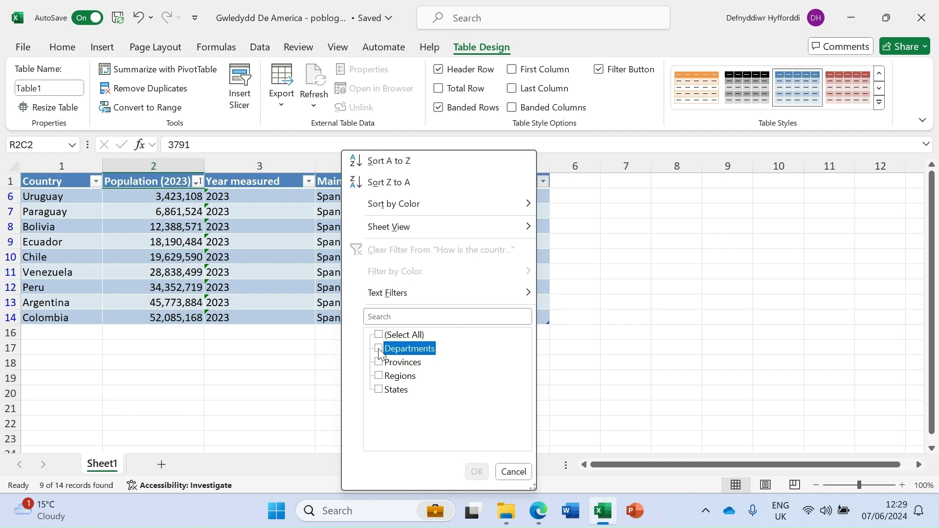
click(379, 349)
click(470, 471)
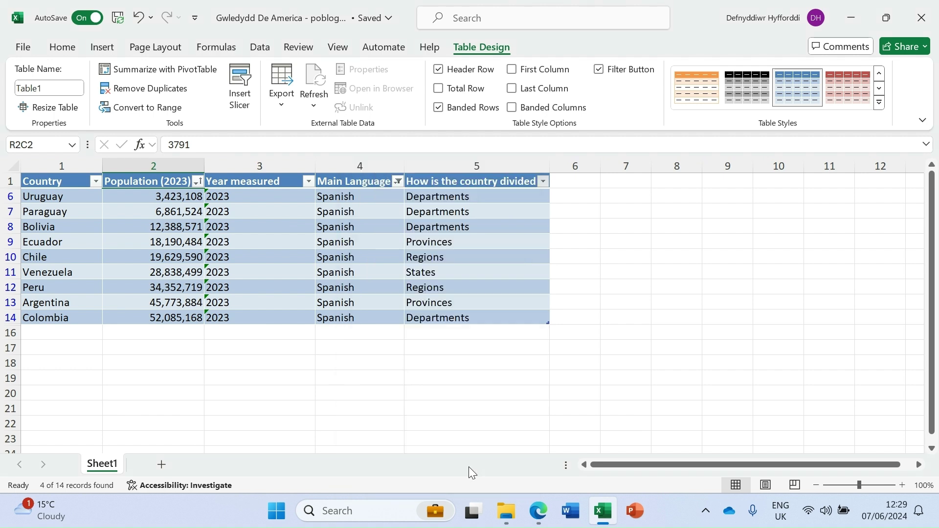